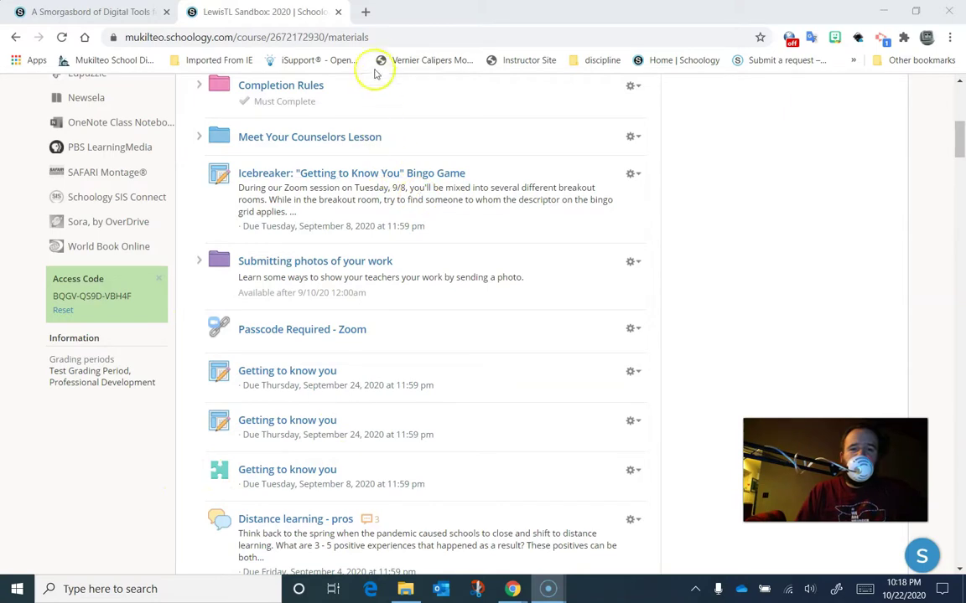
# In a new tab, go to google.com and launch Jamboard from the Google apps grid
pyautogui.click(366, 12)
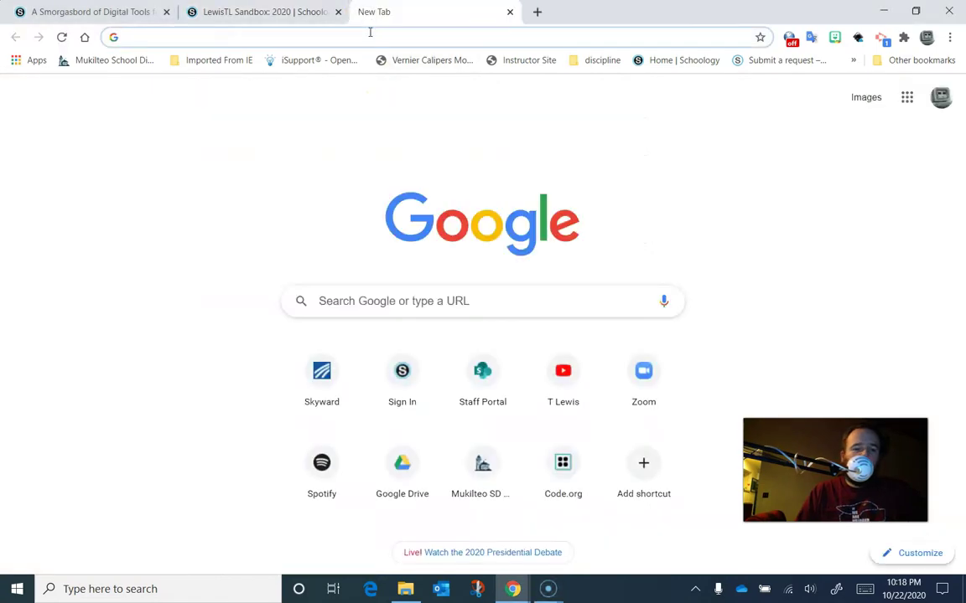
pyautogui.write('g')
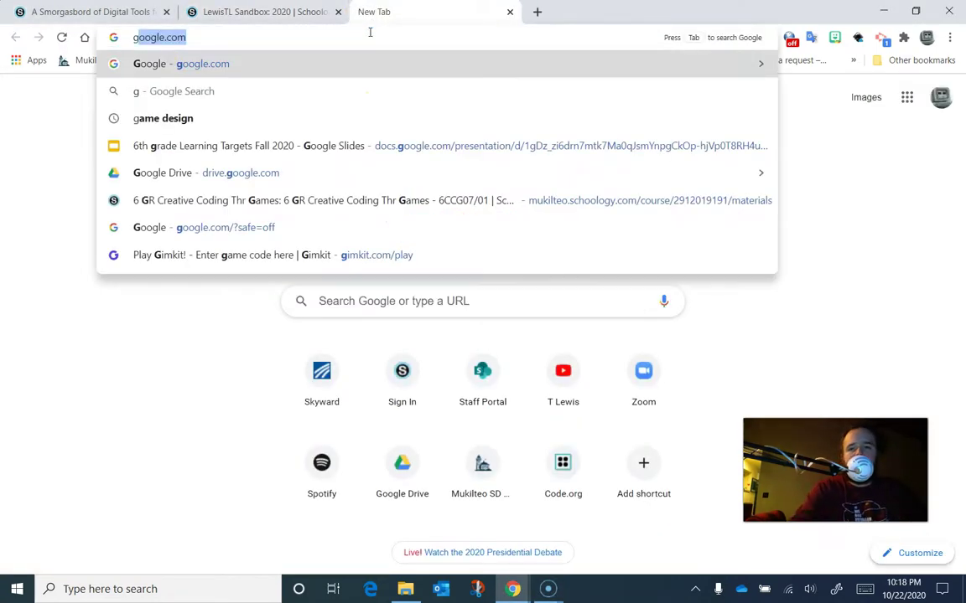
pyautogui.press('Return')
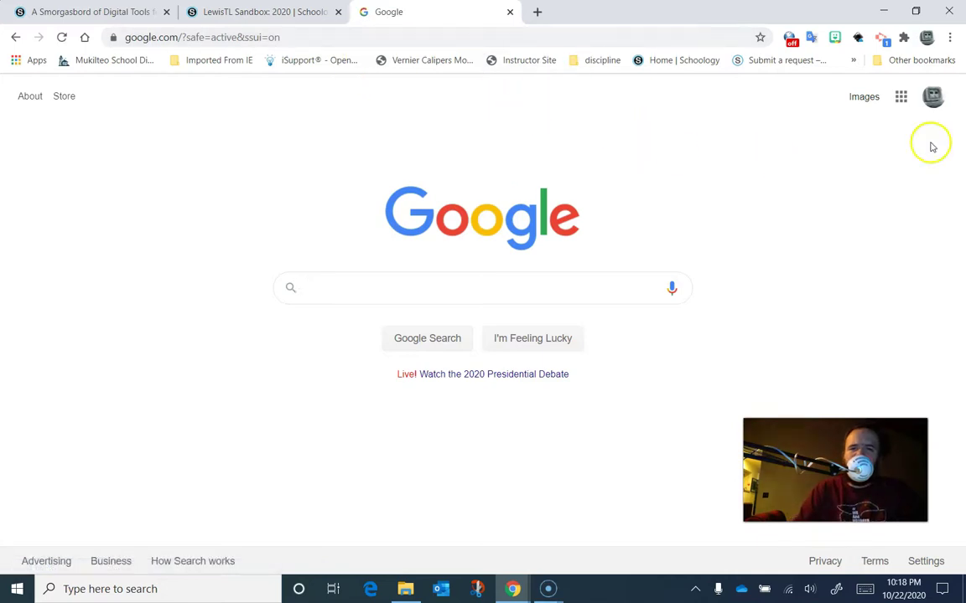
pyautogui.click(901, 99)
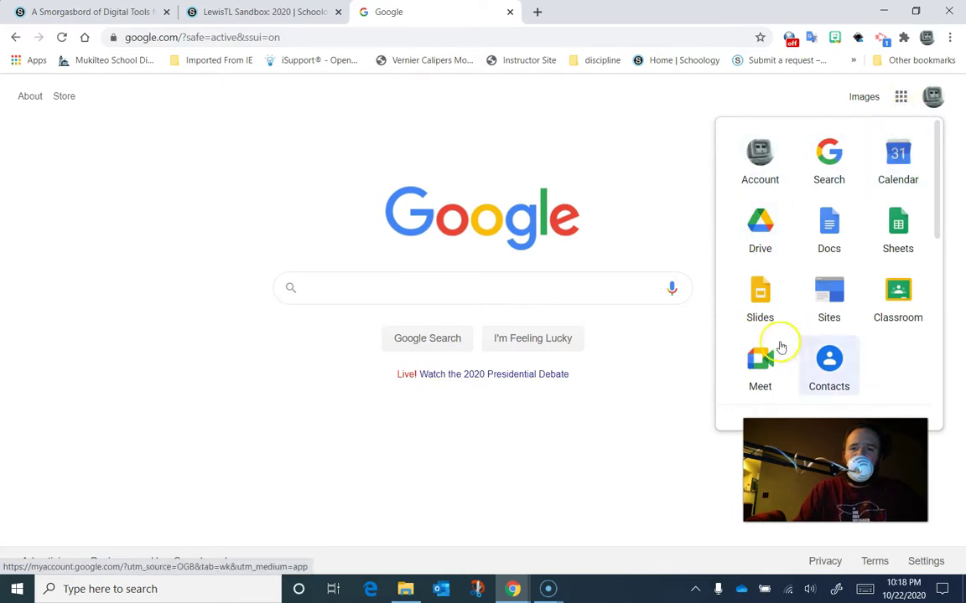
pyautogui.moveTo(935, 219); pyautogui.dragTo(946, 344)
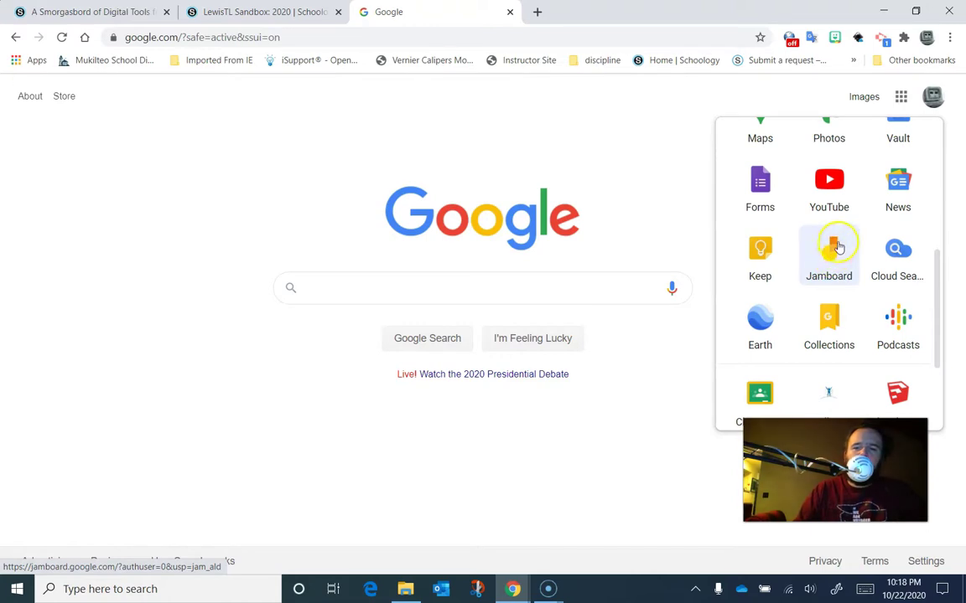
pyautogui.click(832, 248)
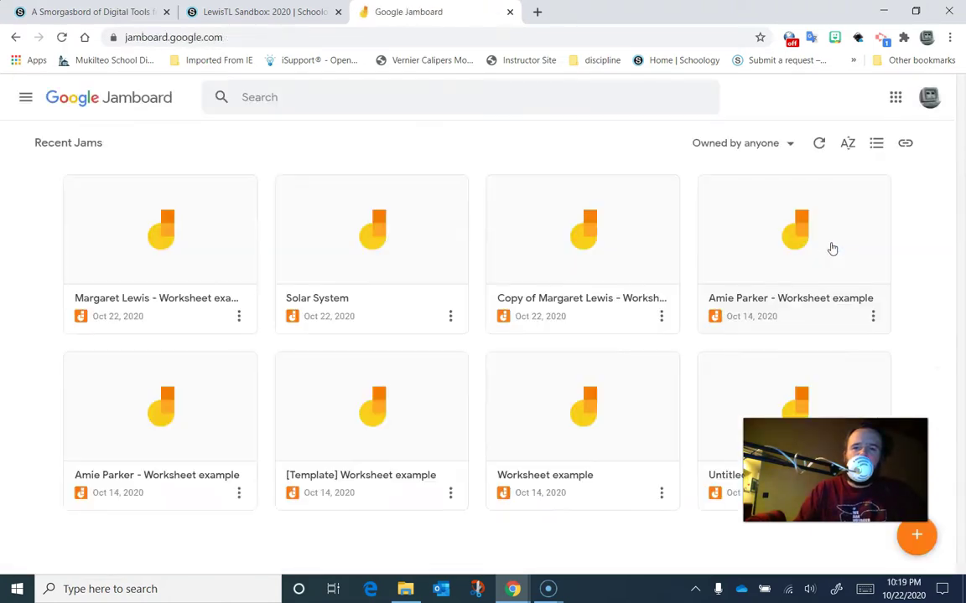
# Create a new blank jam and rename it 'Math worksheet'
pyautogui.click(919, 541)
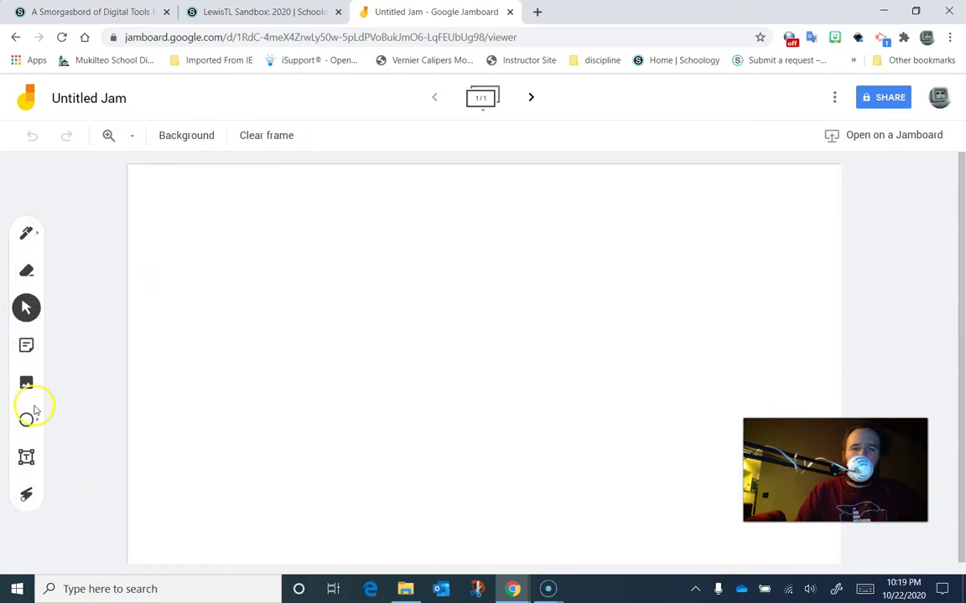
pyautogui.click(121, 99)
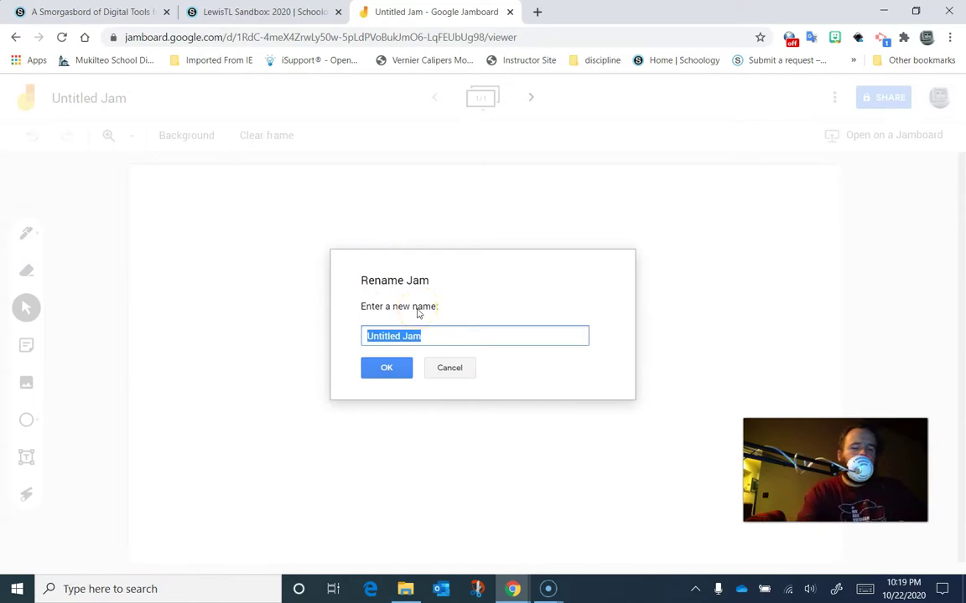
pyautogui.write('Math worksheet')
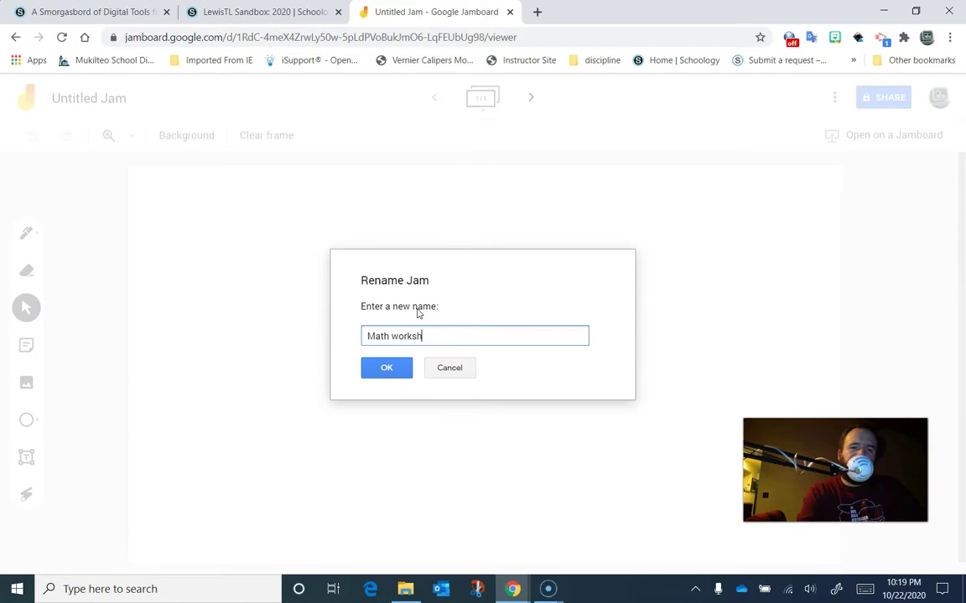
pyautogui.click(388, 360)
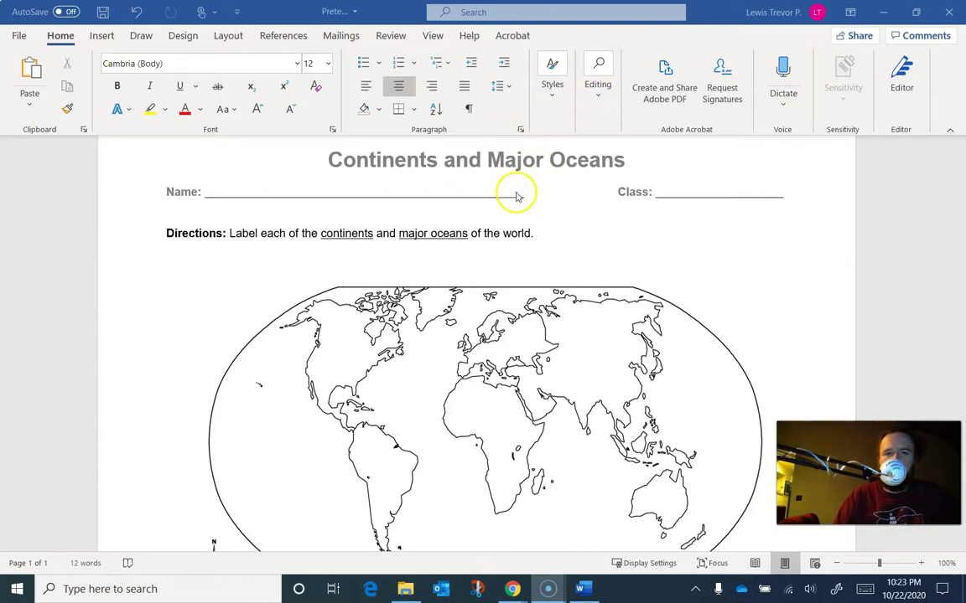
# Fit the worksheet's directions and world map in view using Page Width, zoomed to about 91%
pyautogui.click(434, 40)
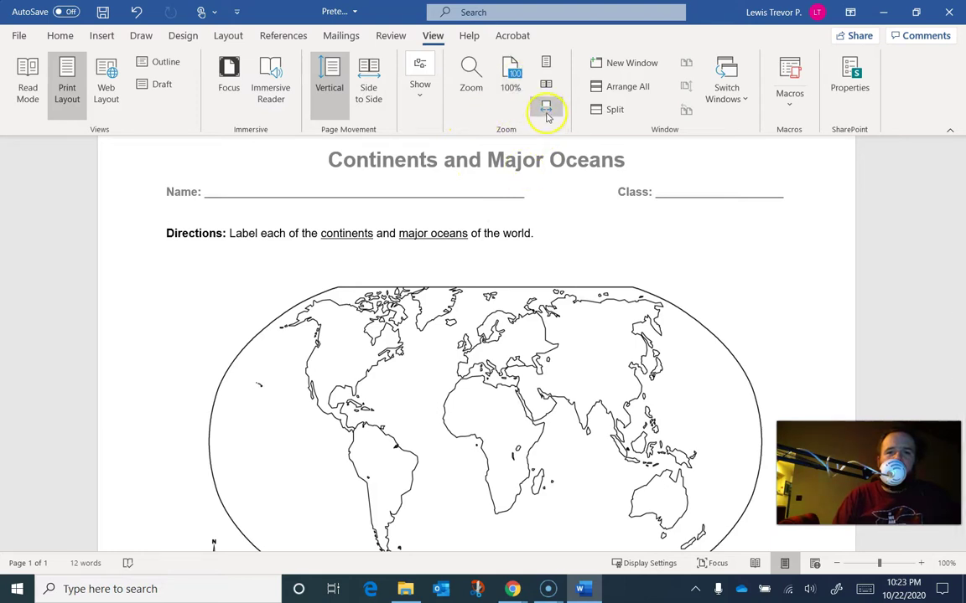
pyautogui.click(545, 106)
pyautogui.keyDown('ctrl'); pyautogui.scroll(-2, 675, 332); pyautogui.keyUp('ctrl')
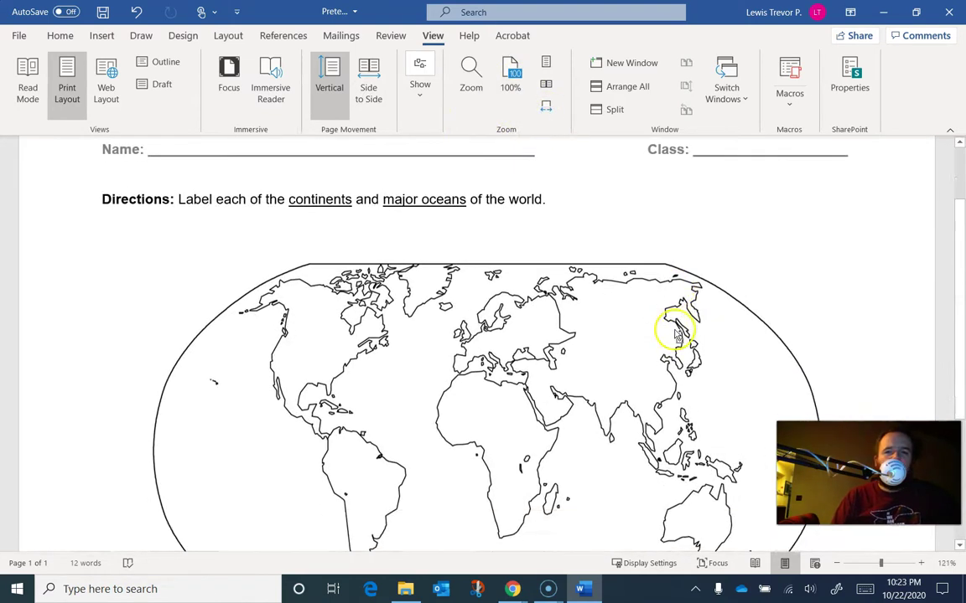
pyautogui.scroll(-1, 677, 287)
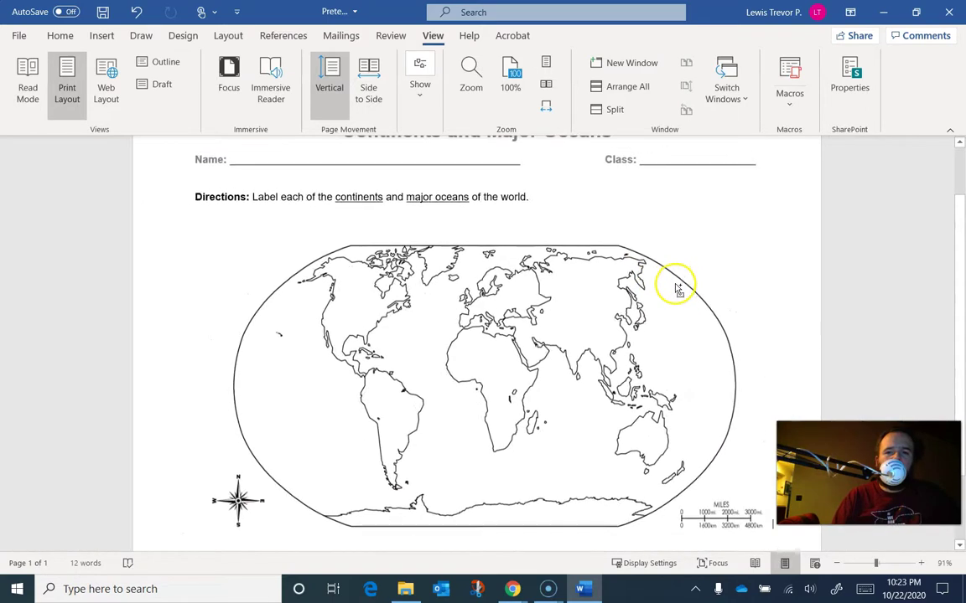
pyautogui.click(476, 590)
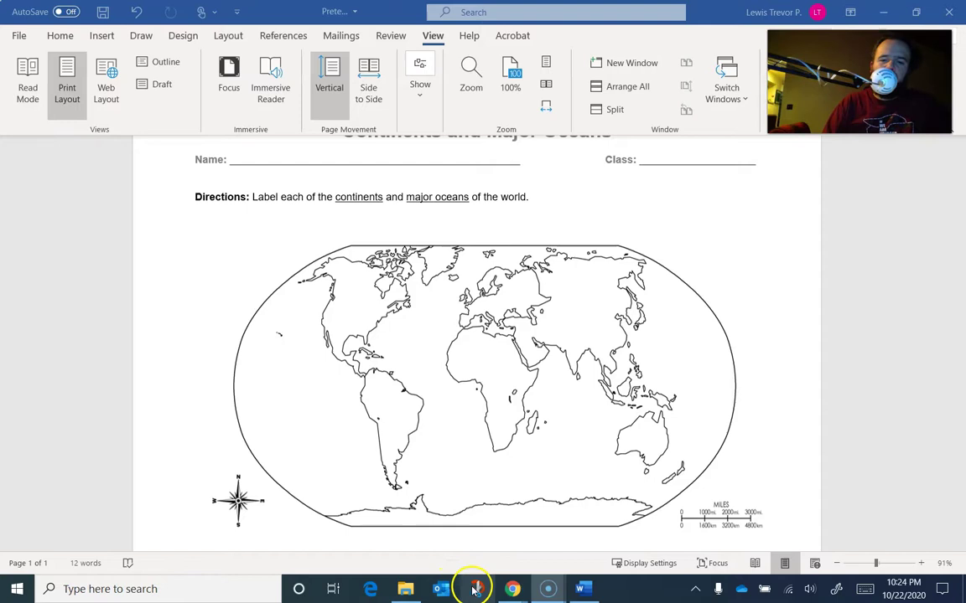
pyautogui.click(480, 593)
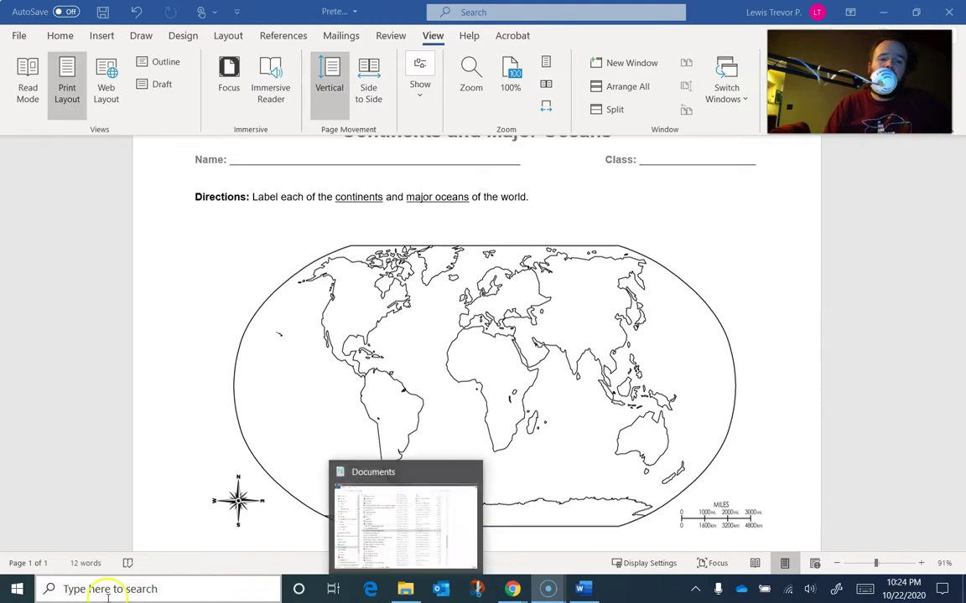
# Snip a rectangle covering the Directions line and full world map, then minimize Snip & Sketch
pyautogui.click(481, 591)
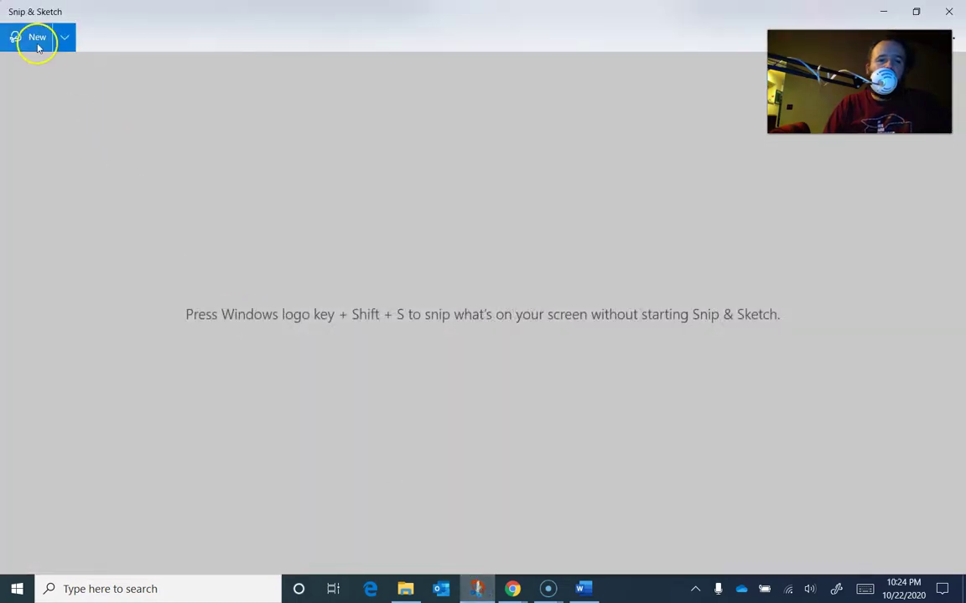
pyautogui.click(30, 47)
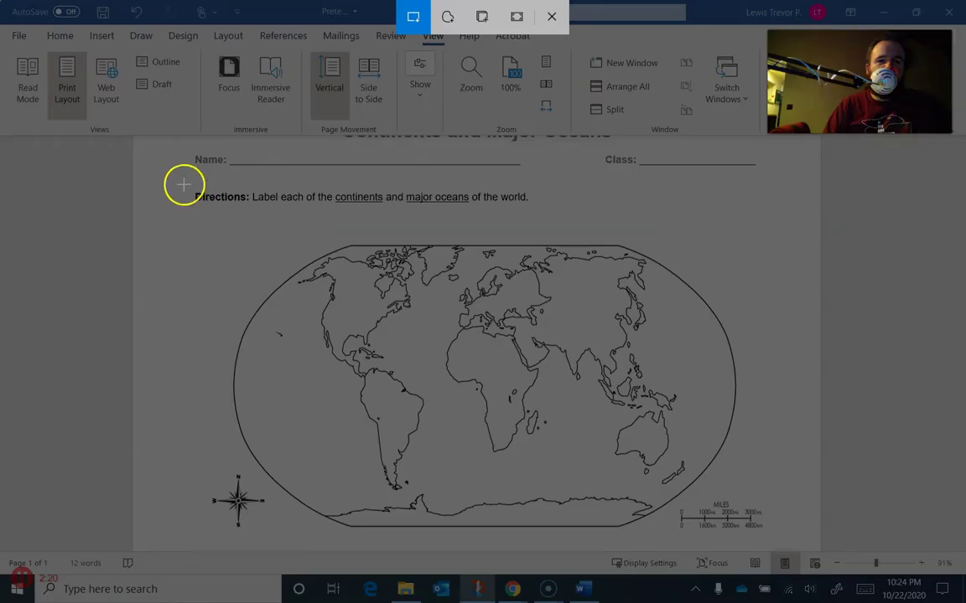
pyautogui.moveTo(182, 183); pyautogui.dragTo(793, 546)
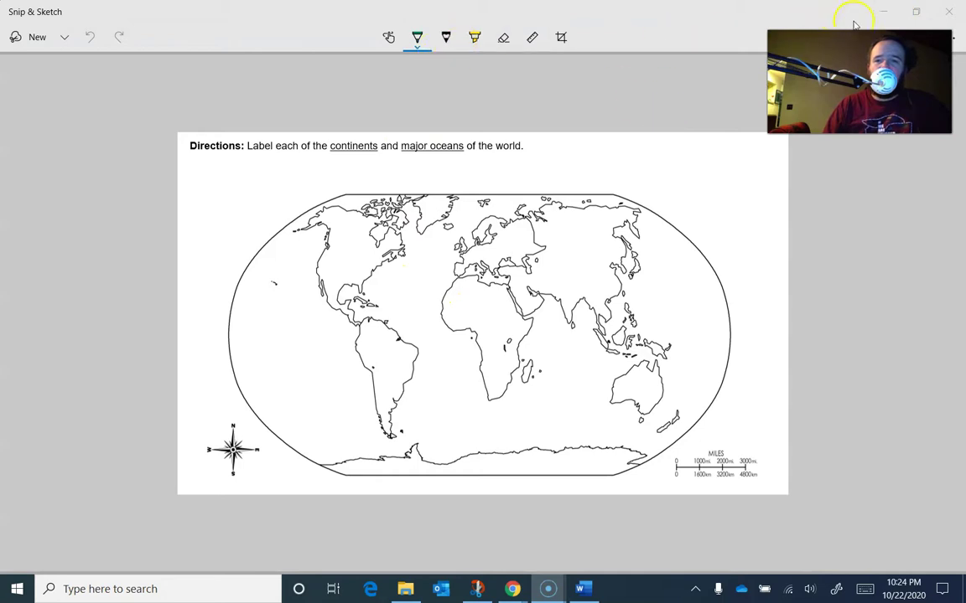
pyautogui.click(881, 14)
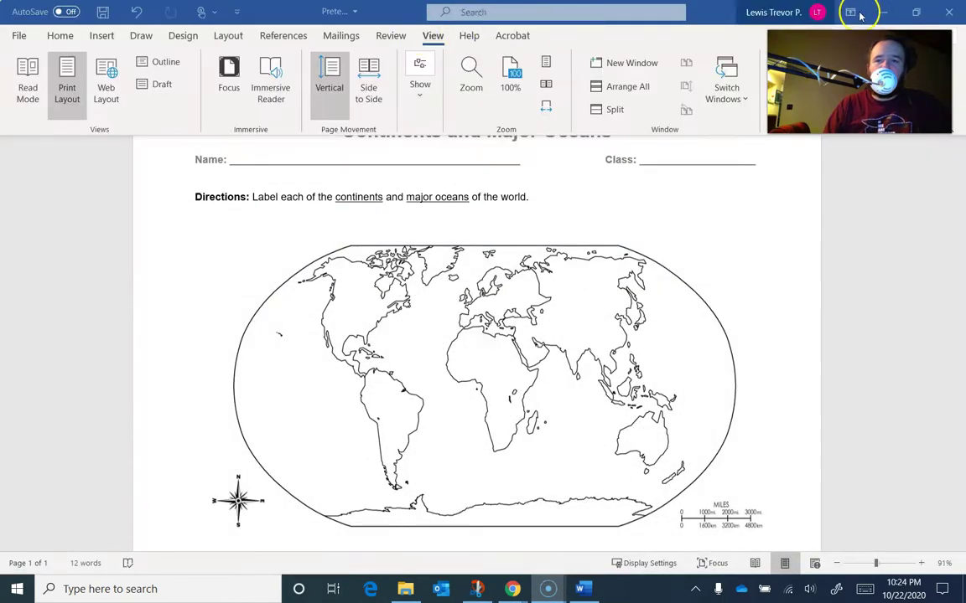
# Paste the captured worksheet snip onto the jam's frame
pyautogui.click(877, 12)
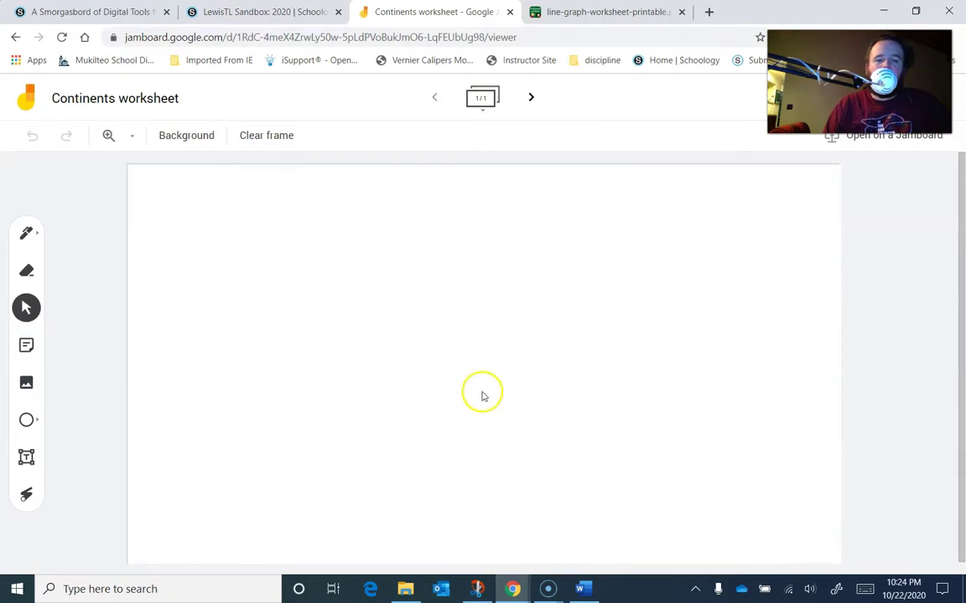
pyautogui.hotkey('ctrl', 'v')
pyautogui.hotkey('ctrl', 'f')
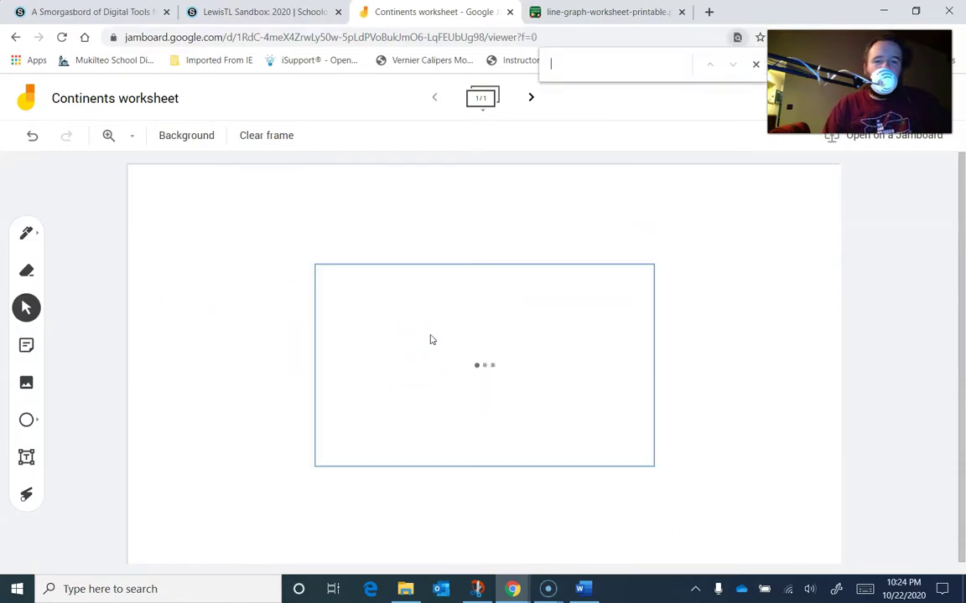
pyautogui.click(757, 67)
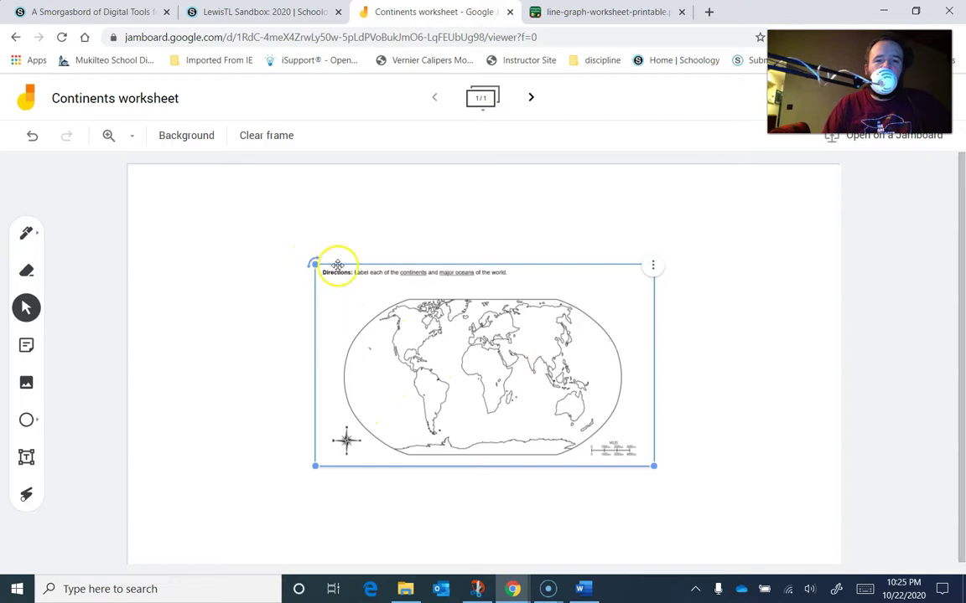
# Move the worksheet image to the top-left and enlarge it to fill most of the board
pyautogui.moveTo(452, 371); pyautogui.dragTo(271, 271)
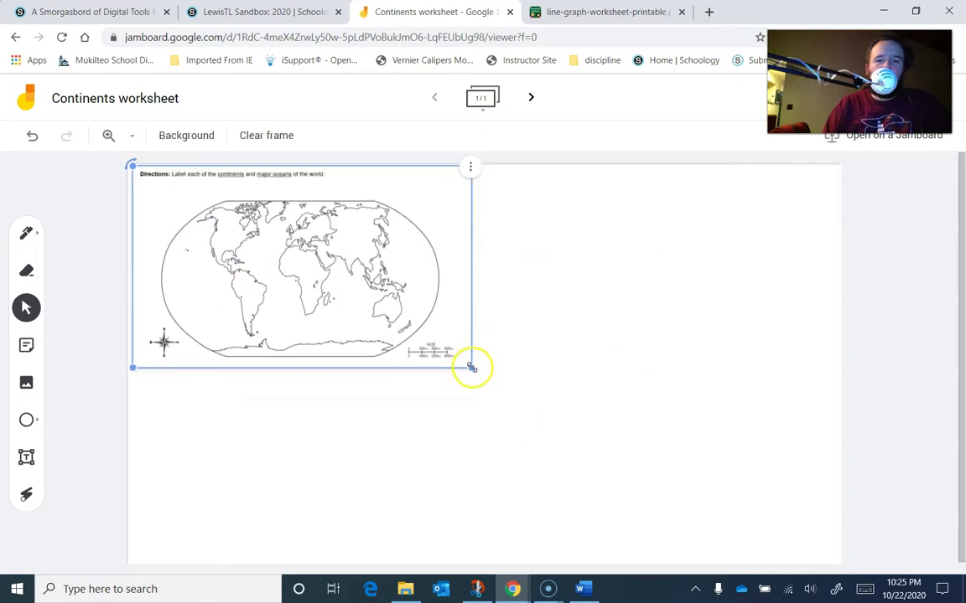
pyautogui.moveTo(472, 368); pyautogui.dragTo(851, 559)
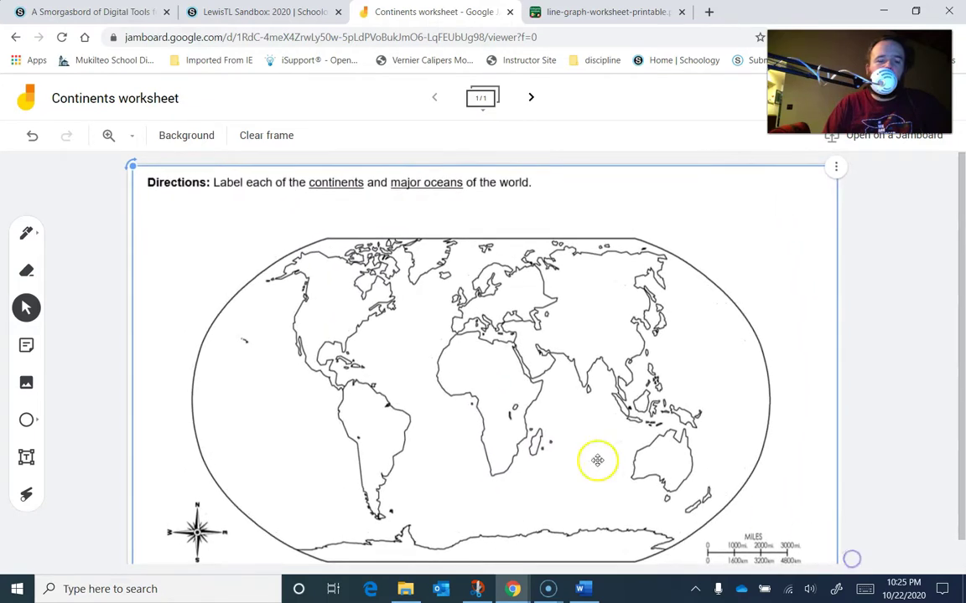
pyautogui.moveTo(510, 403); pyautogui.dragTo(509, 413)
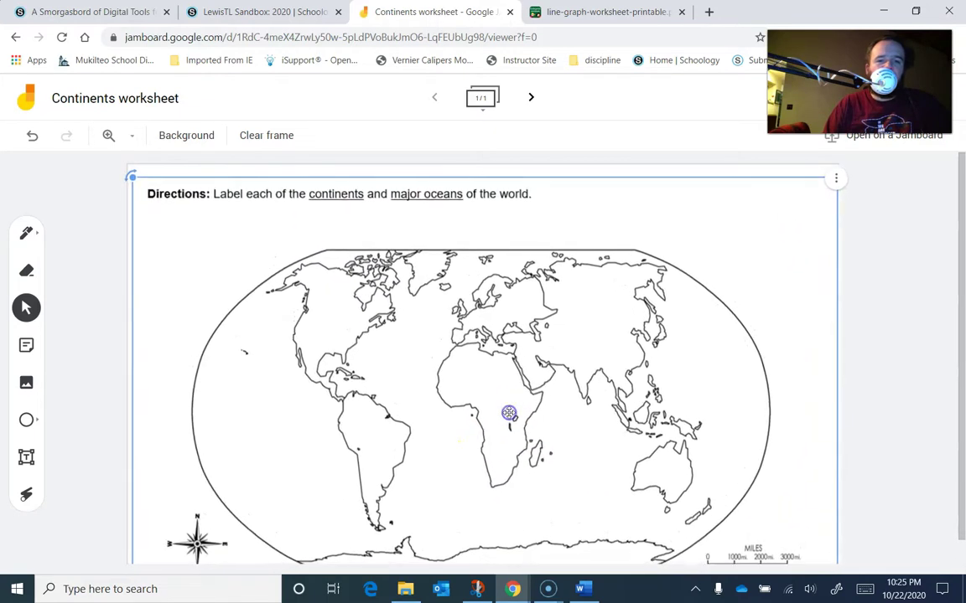
pyautogui.click(90, 299)
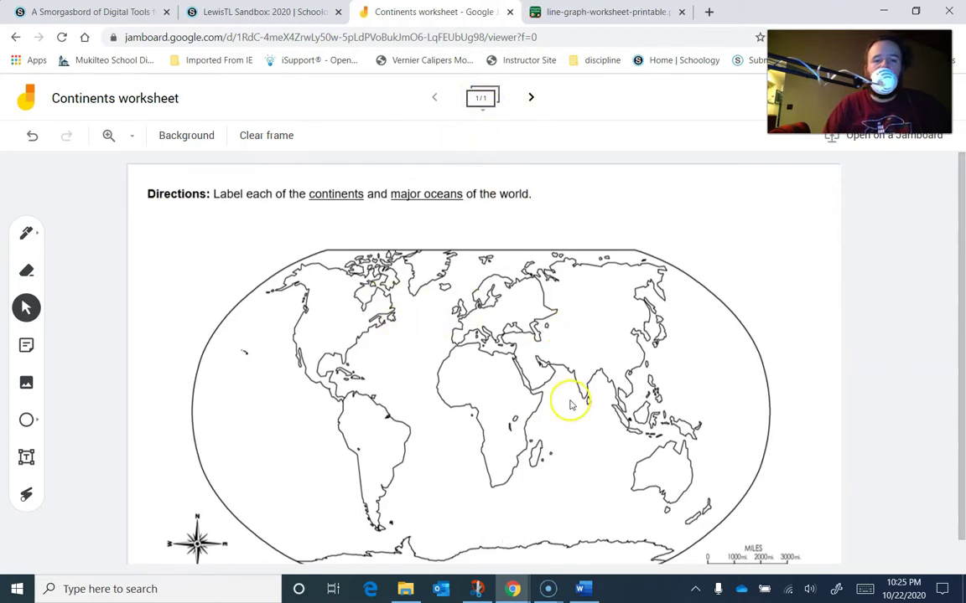
pyautogui.scroll(-1, 569, 405)
pyautogui.scroll(1, 567, 400)
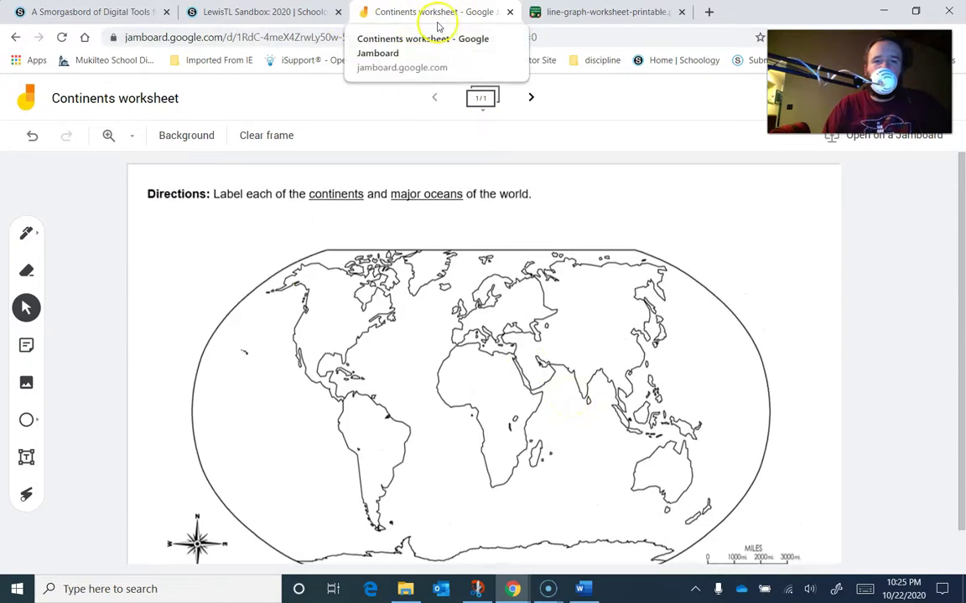
# On the Schoology materials page, choose Google Assignments from the Add Materials menu
pyautogui.click(266, 12)
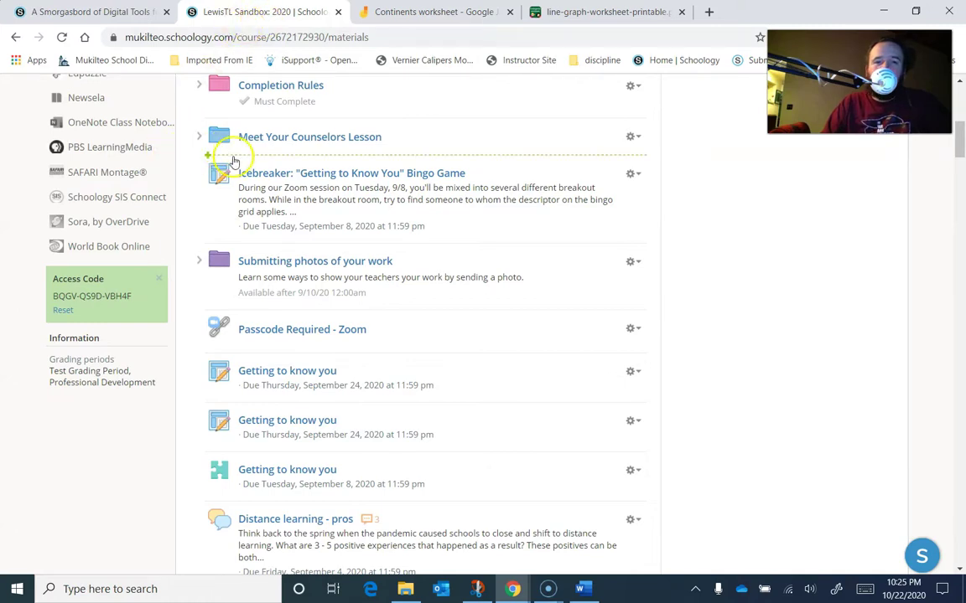
pyautogui.click(233, 157)
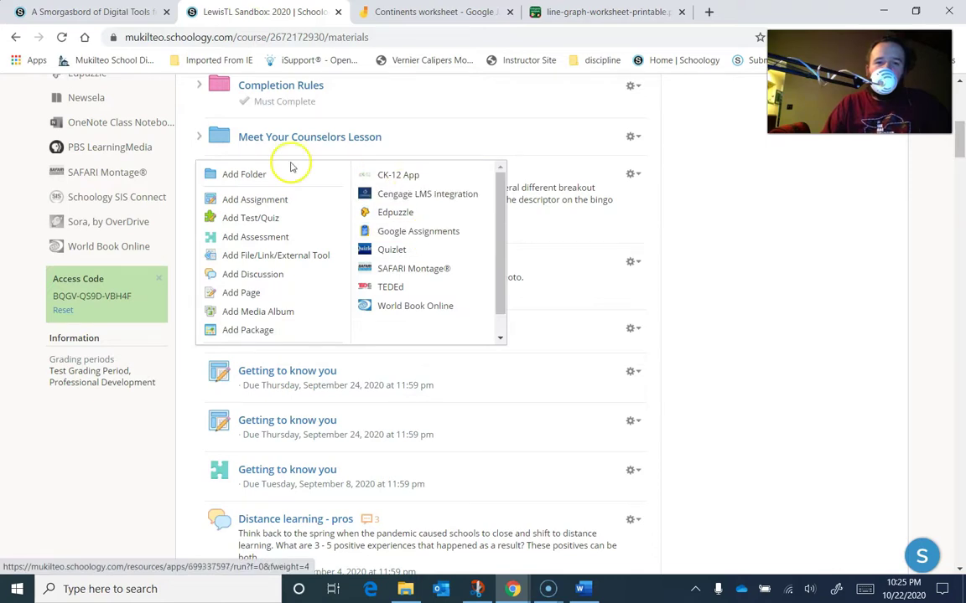
pyautogui.click(420, 238)
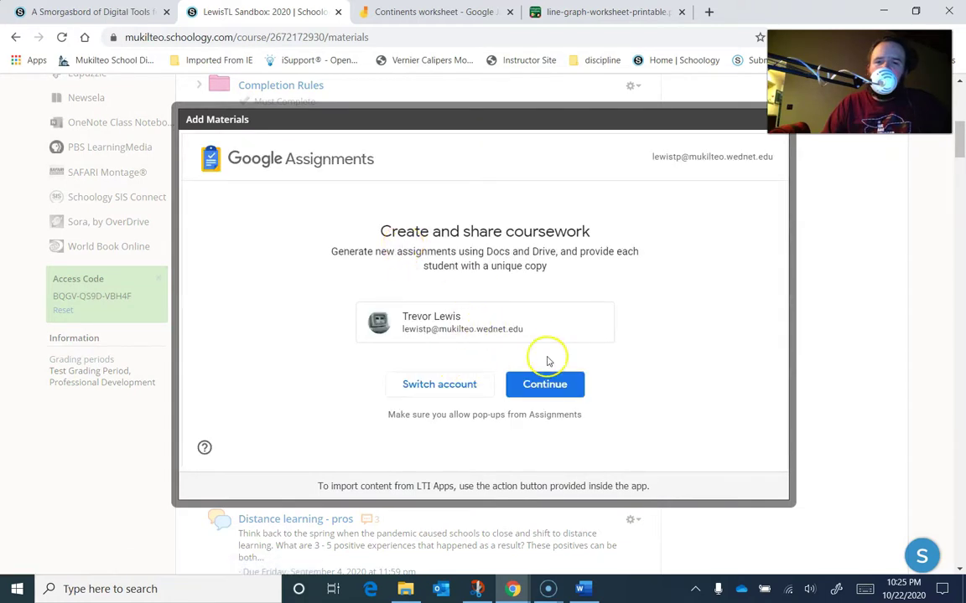
# Create a Google Assignment titled 'Label the continents', due Oct 22 at 11:59 PM
pyautogui.click(549, 384)
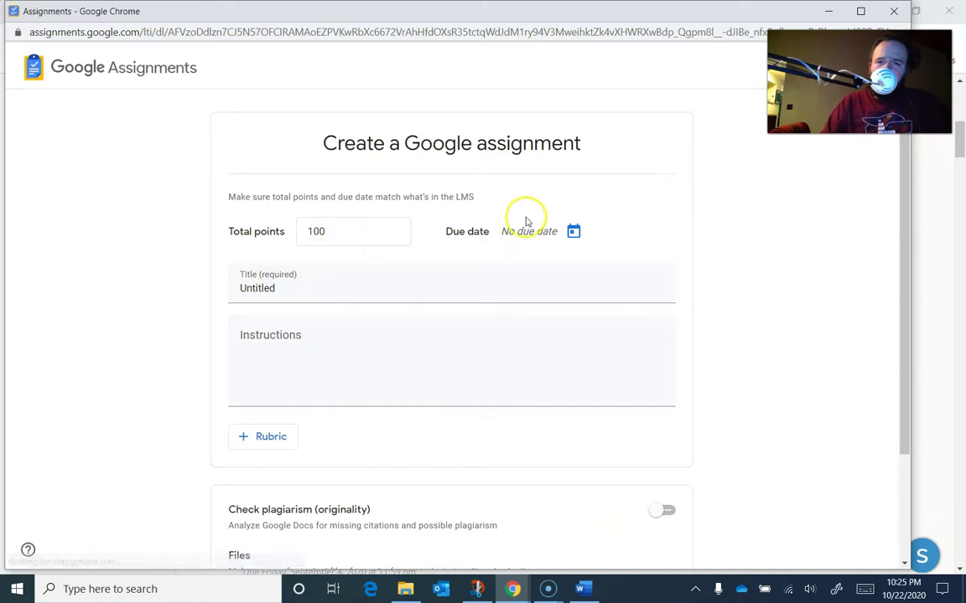
pyautogui.click(573, 231)
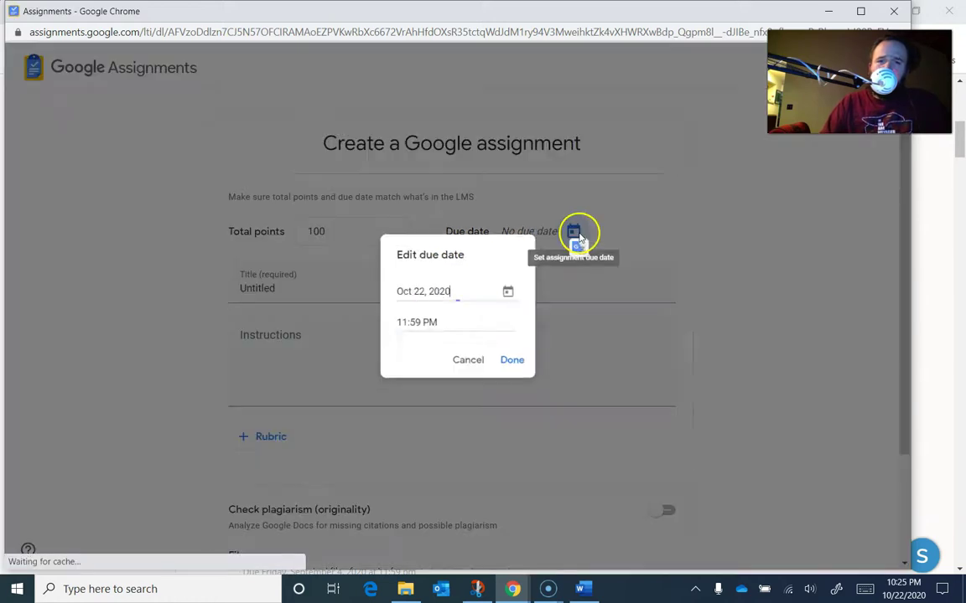
pyautogui.click(513, 363)
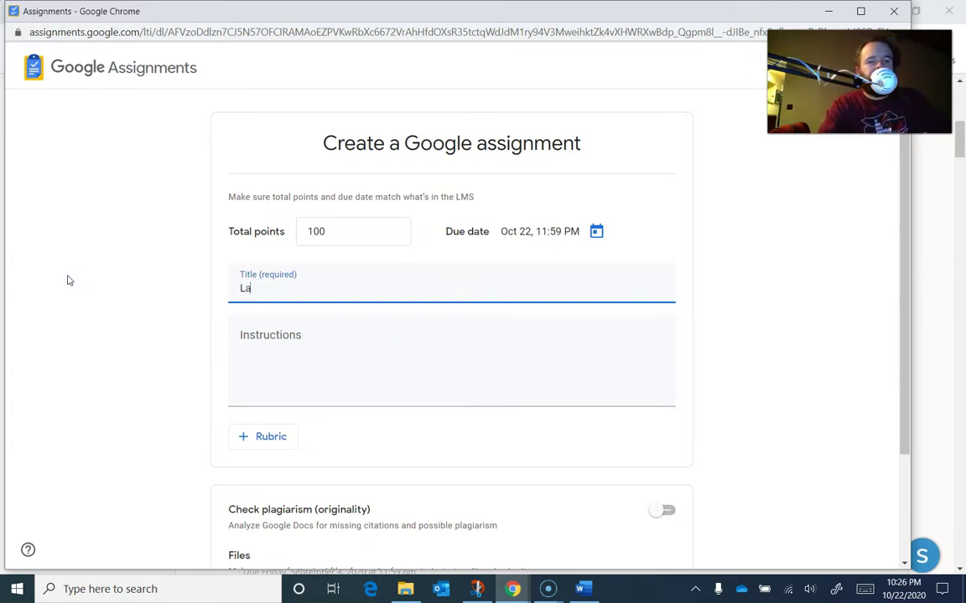
pyautogui.write('Label the continents')
pyautogui.click(356, 338)
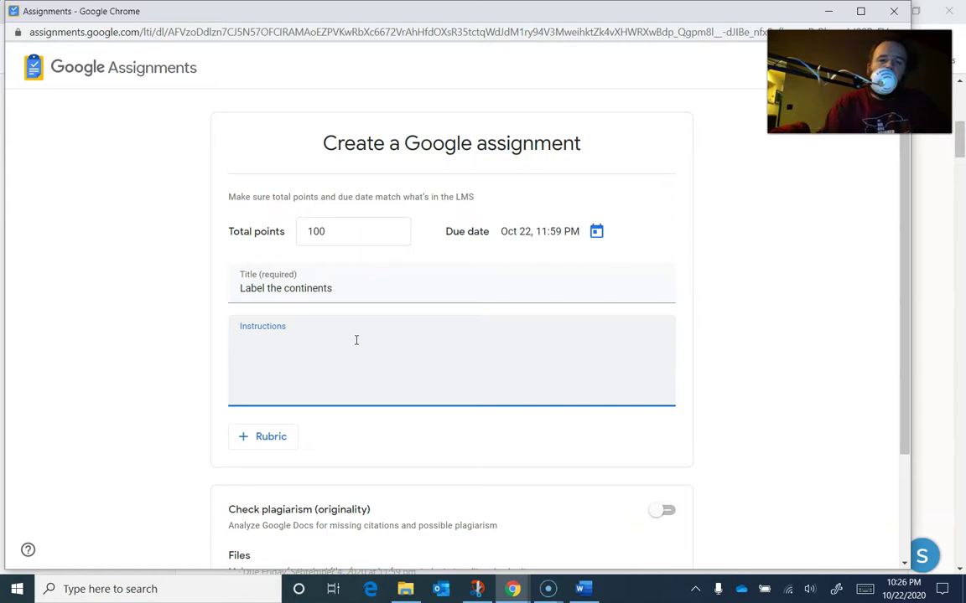
pyautogui.scroll(-3, 384, 369)
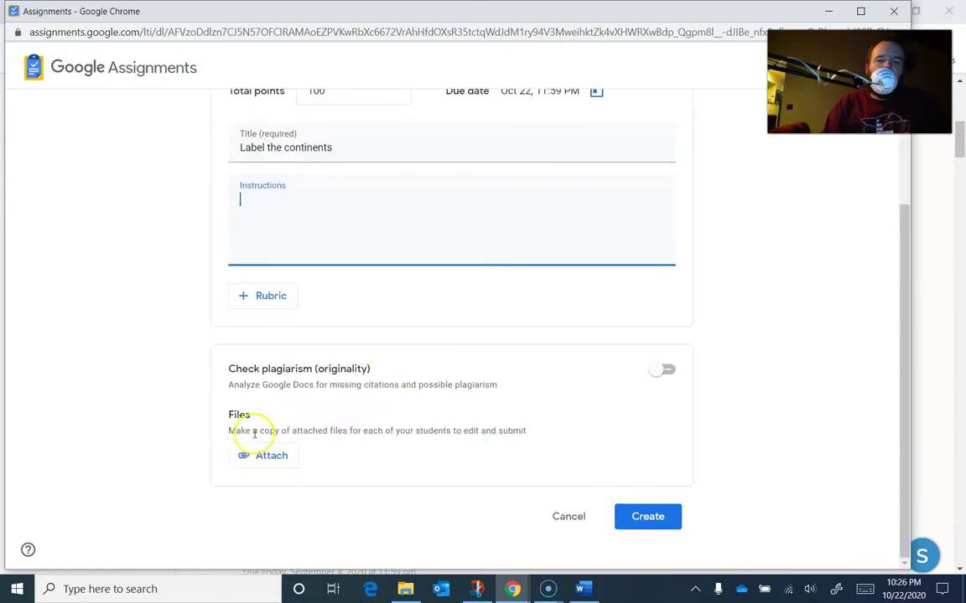
# Attach the Continents worksheet from recent Drive files, one copy per student, and create the assignment
pyautogui.click(262, 458)
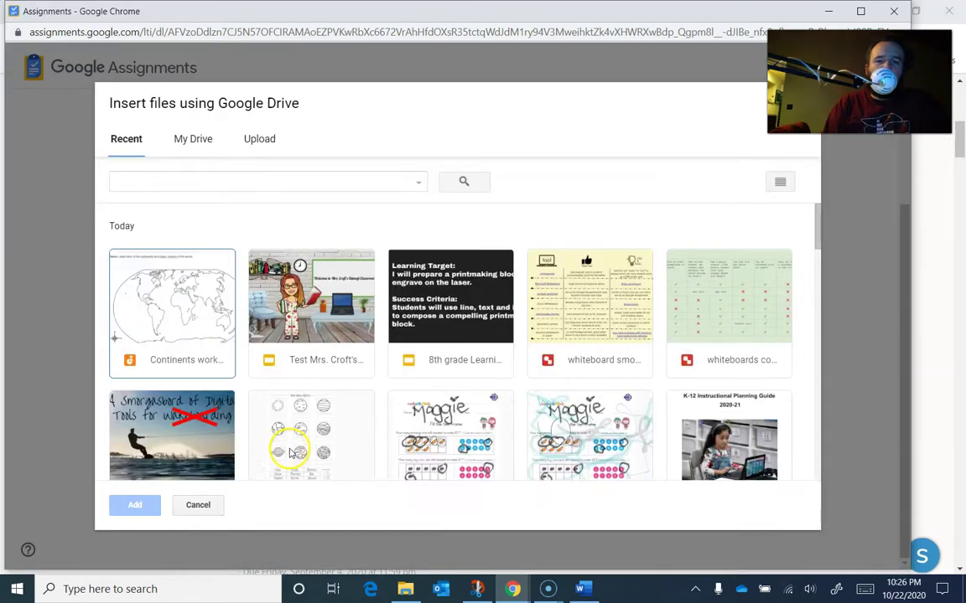
pyautogui.click(191, 337)
pyautogui.click(135, 504)
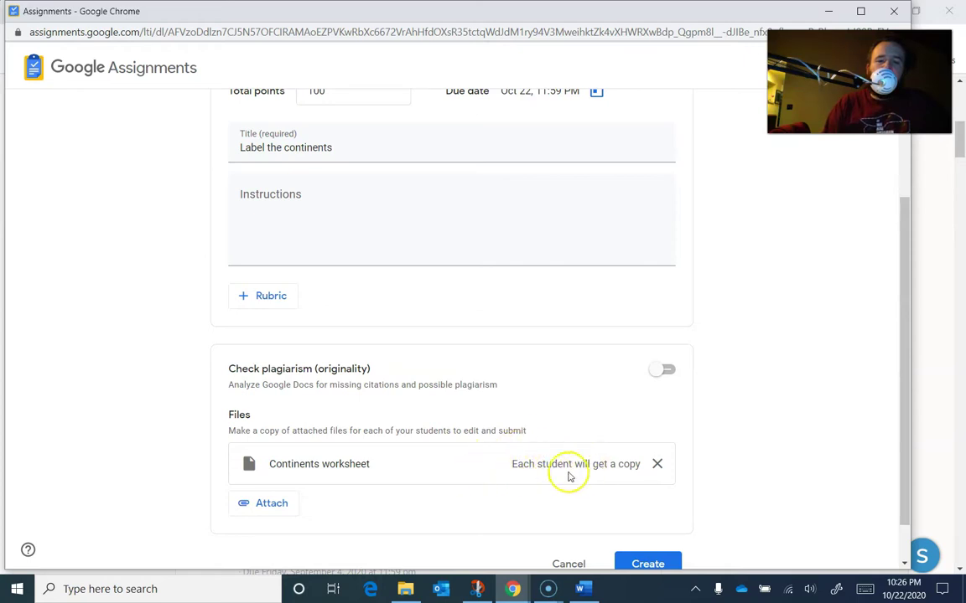
pyautogui.click(649, 562)
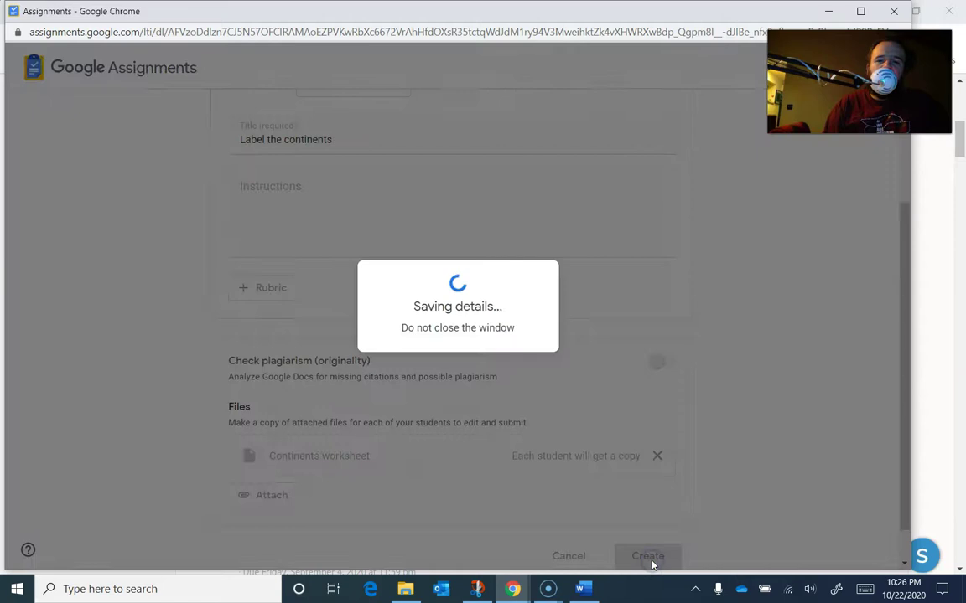
# Open 'Label the continents' from the materials list and confirm 1 file and no submissions
pyautogui.click(651, 562)
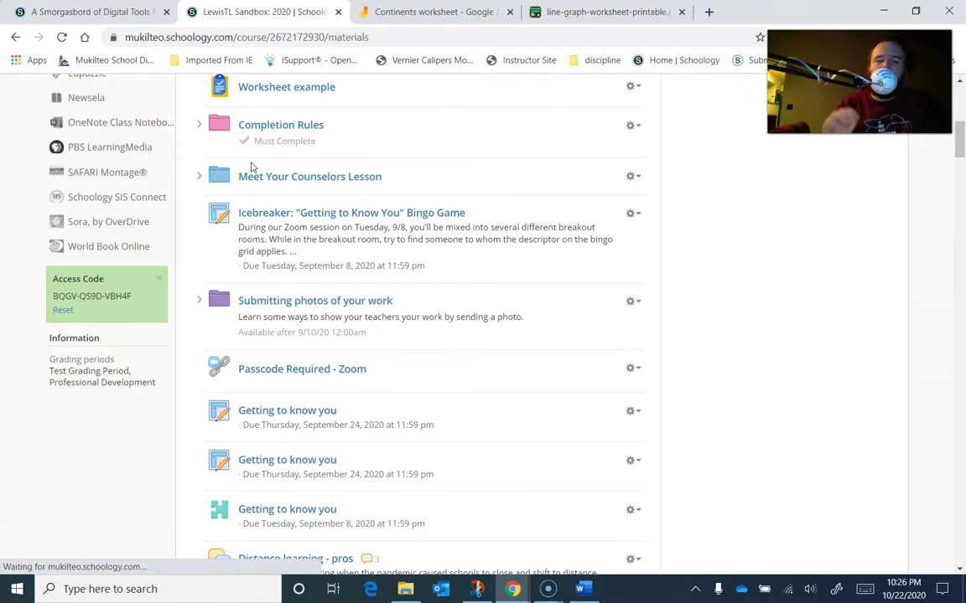
pyautogui.scroll(1, 251, 168)
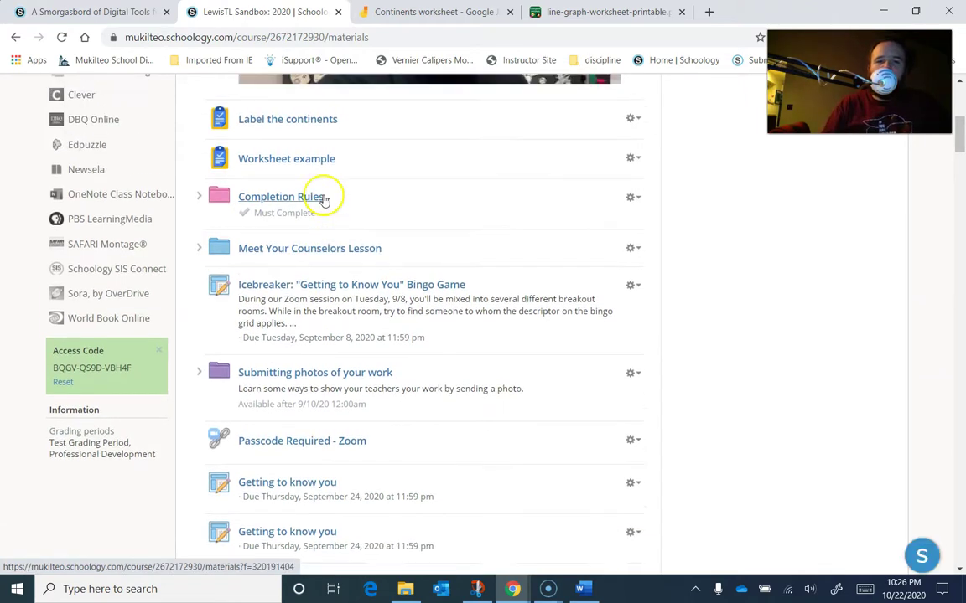
pyautogui.click(310, 122)
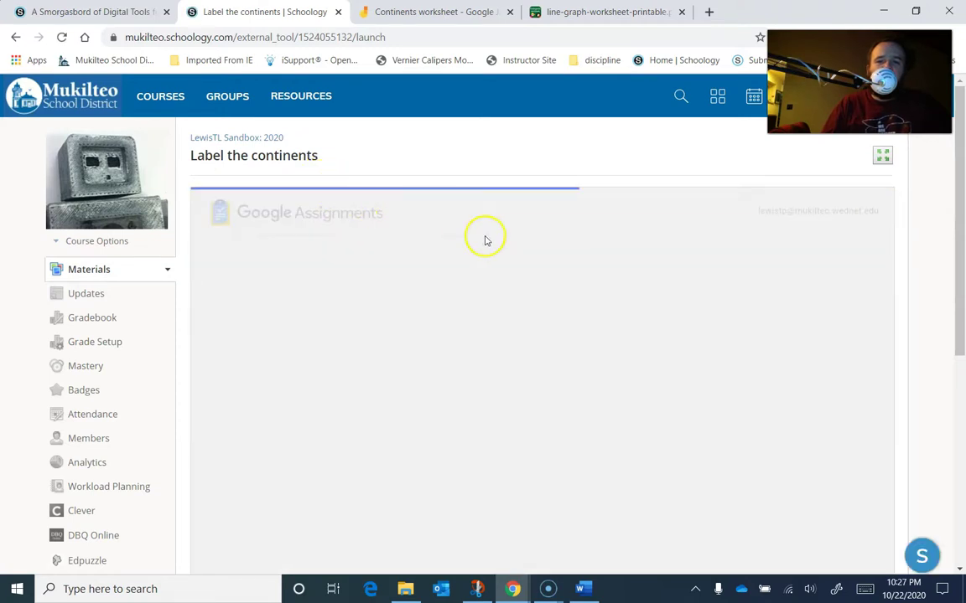
pyautogui.scroll(-3, 411, 209)
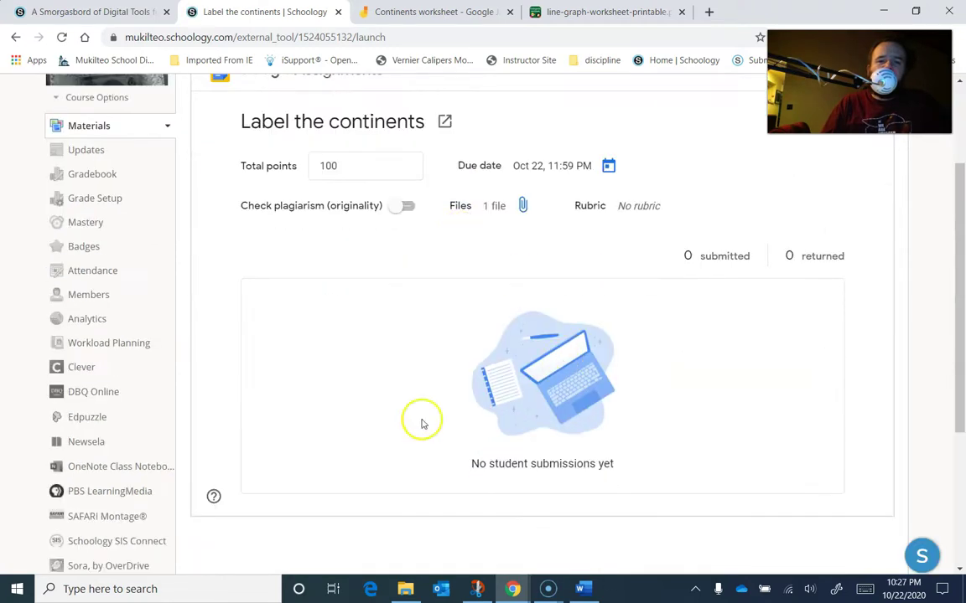